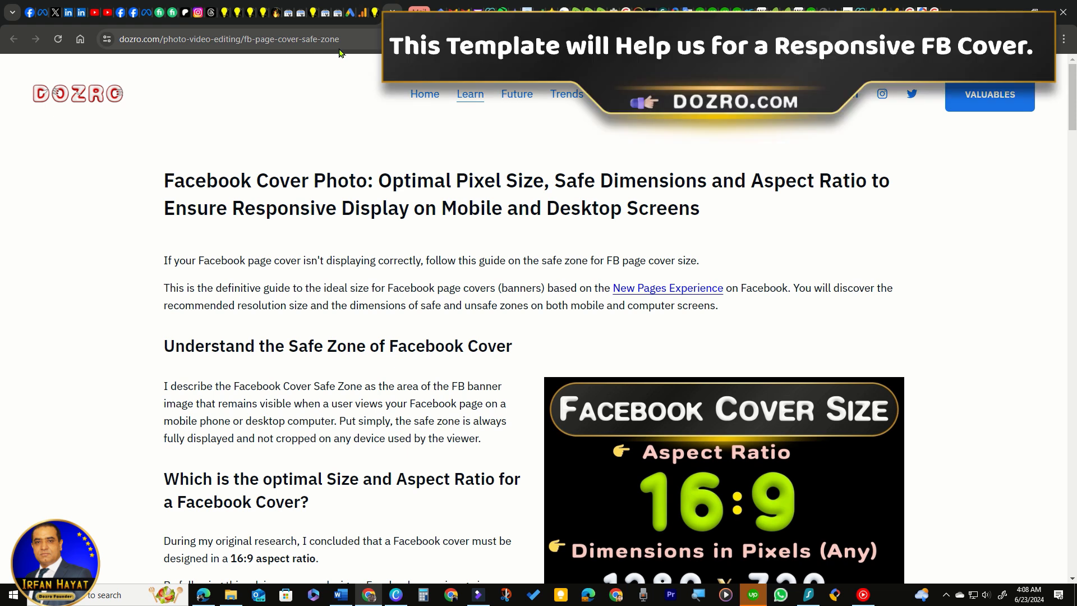
Step: Examine the recommended Facebook cover sizes in the guide and open the options for the safe-zone template image
scroll(283, 163, down, 3)
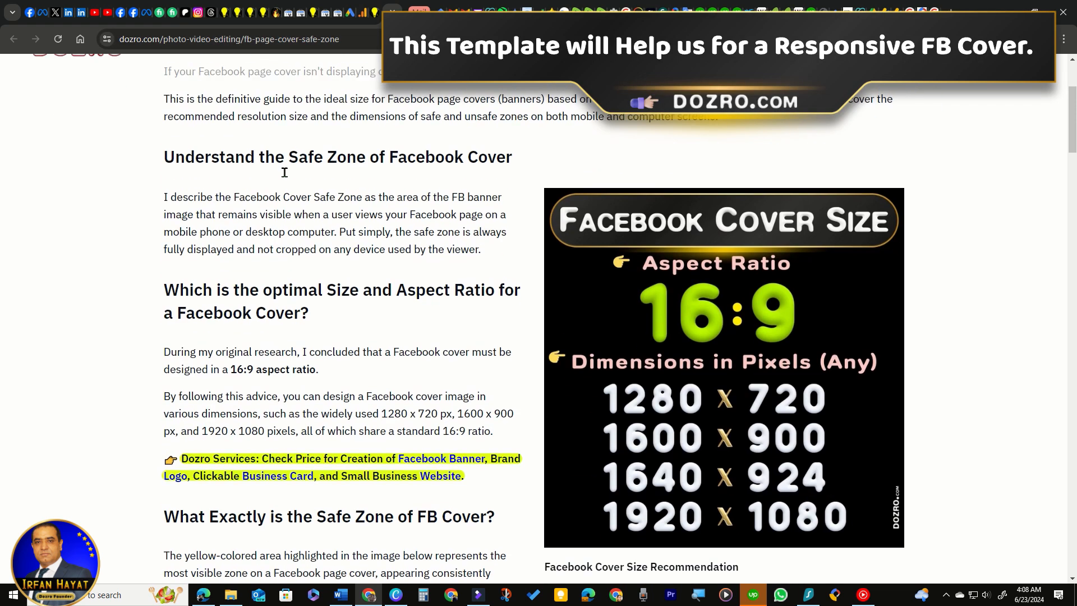
scroll(672, 382, down, 3)
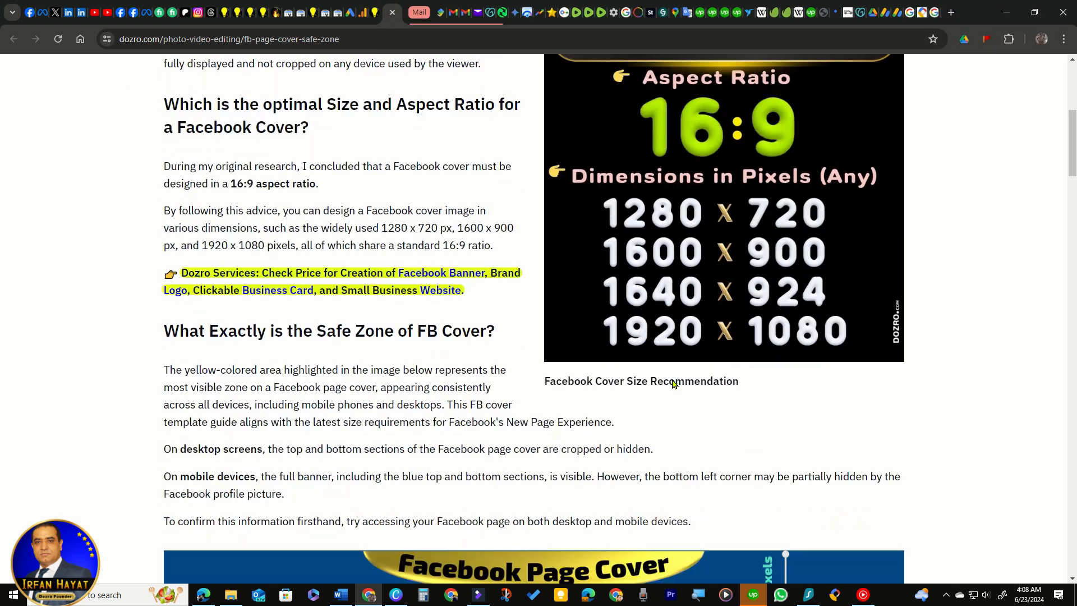
scroll(671, 379, down, 4)
scroll(671, 379, down, 4)
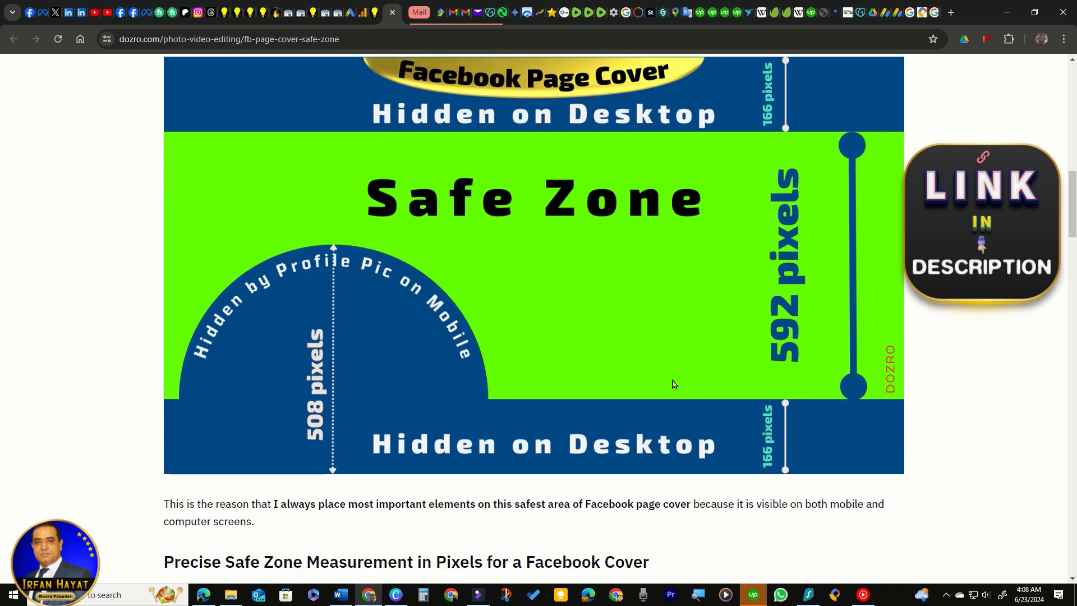
scroll(671, 385, up, 1)
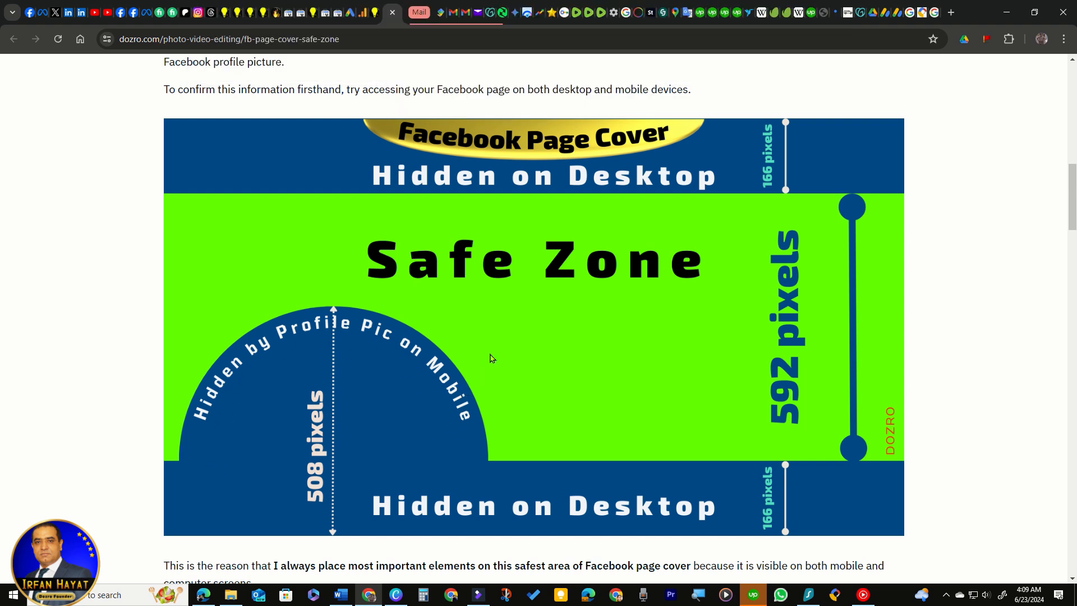
right_click(531, 302)
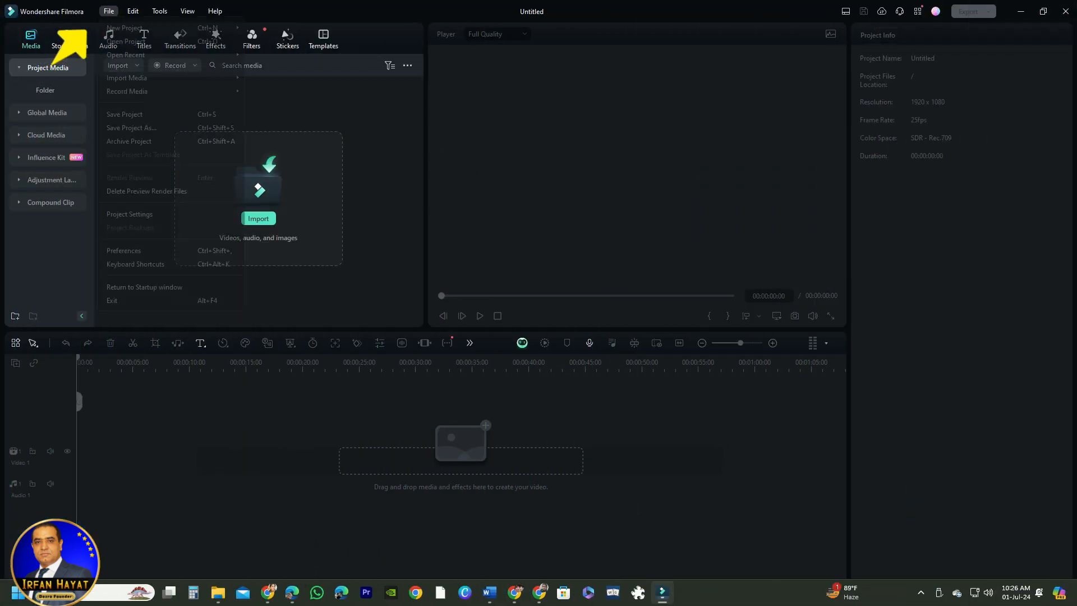
Step: Set the Filmora project's resolution to a custom 1640 x 924
click(109, 11)
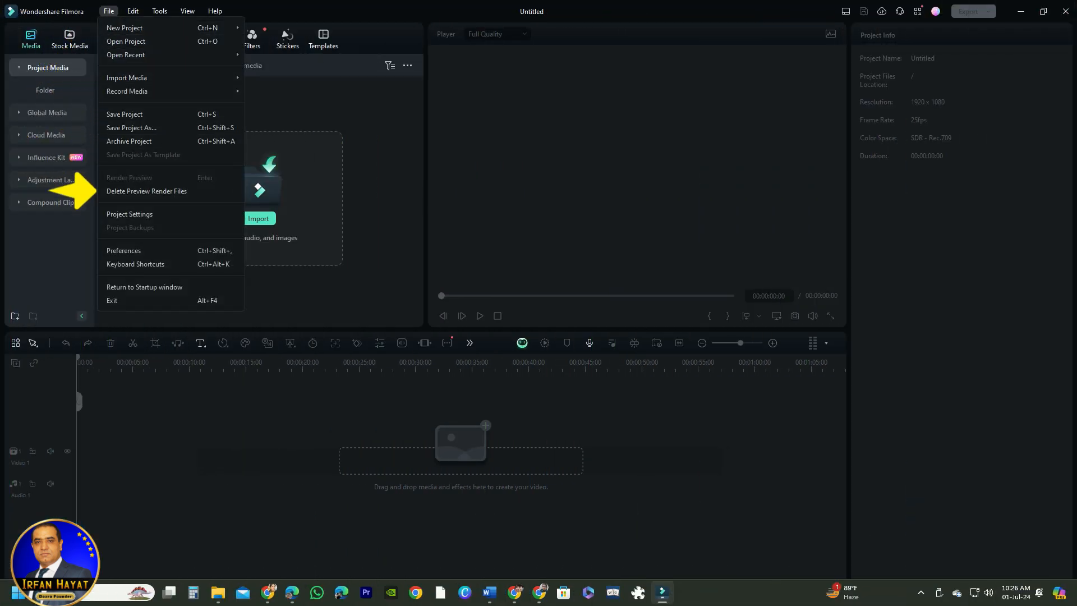
click(130, 214)
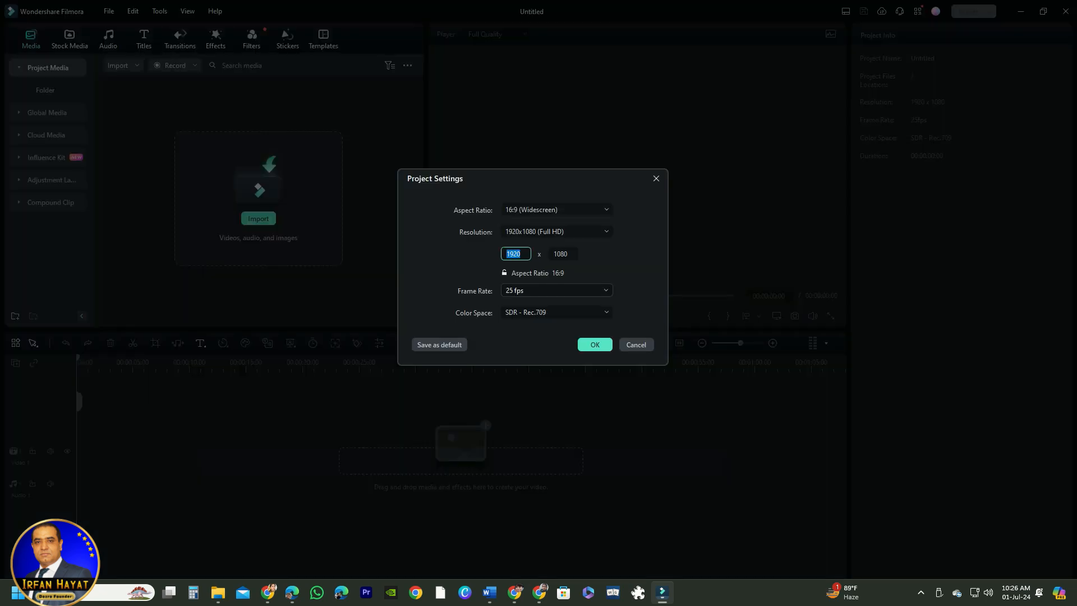
text(16)
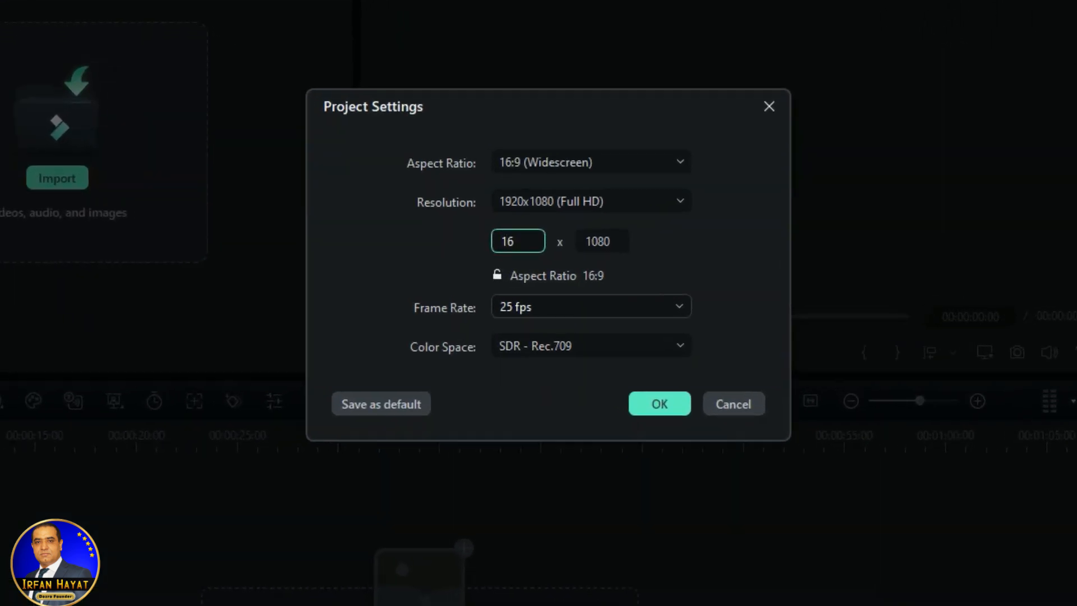
text(40)
key(Tab)
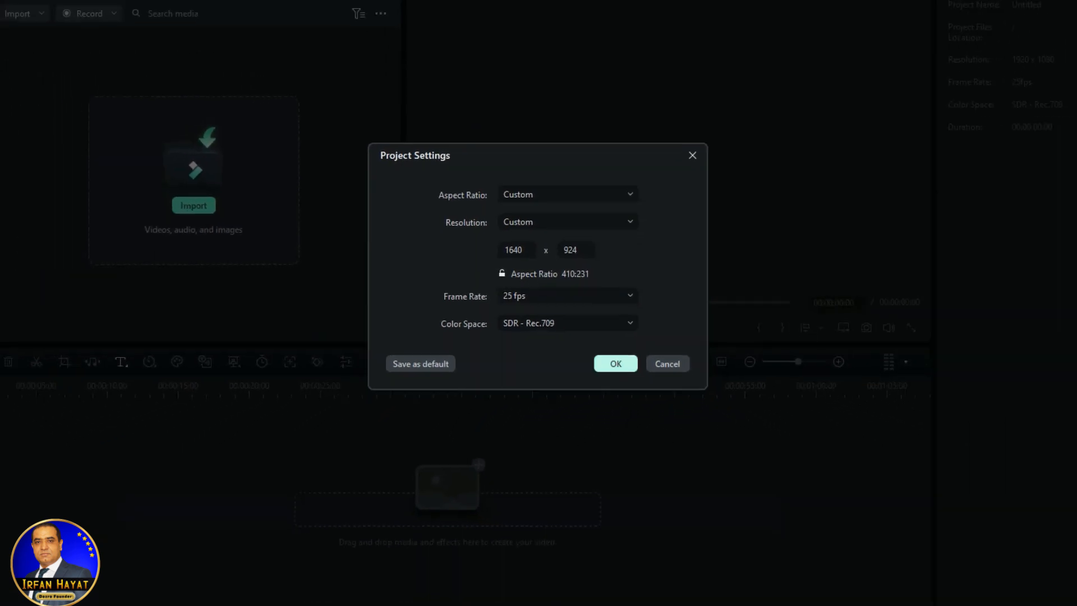
click(595, 344)
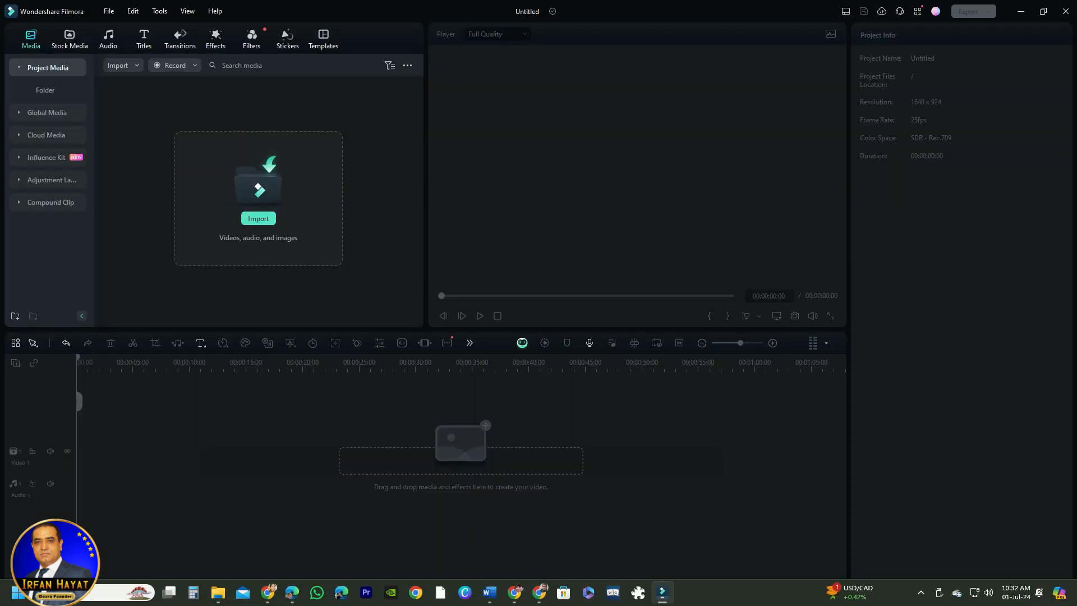
Step: Search the stock media for "gradient" and place the Gradient 4 background on the Video 1 track
click(123, 66)
click(69, 39)
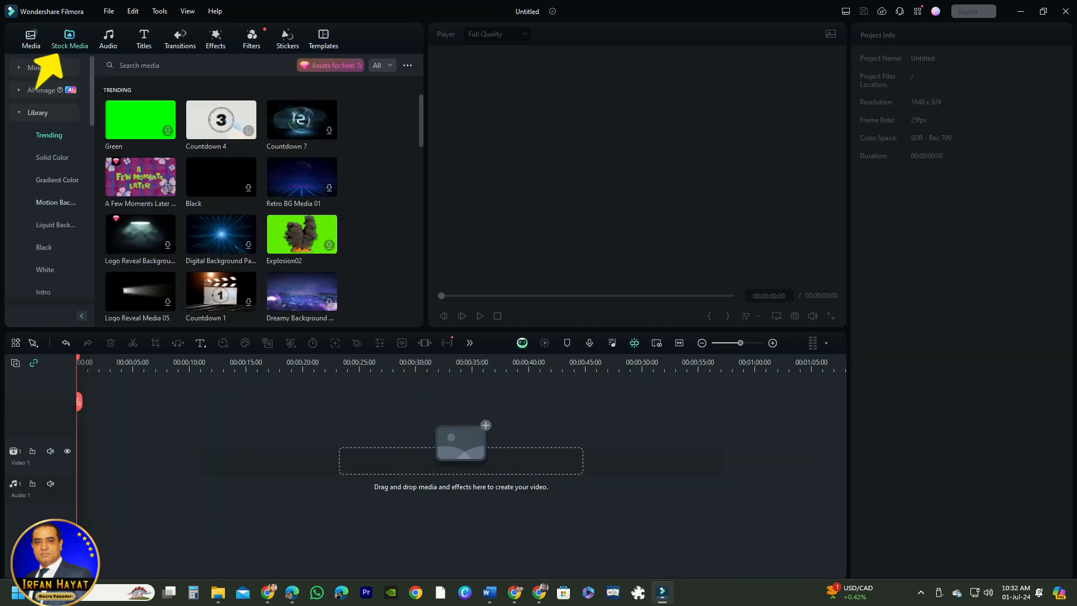
scroll(221, 196, down, 5)
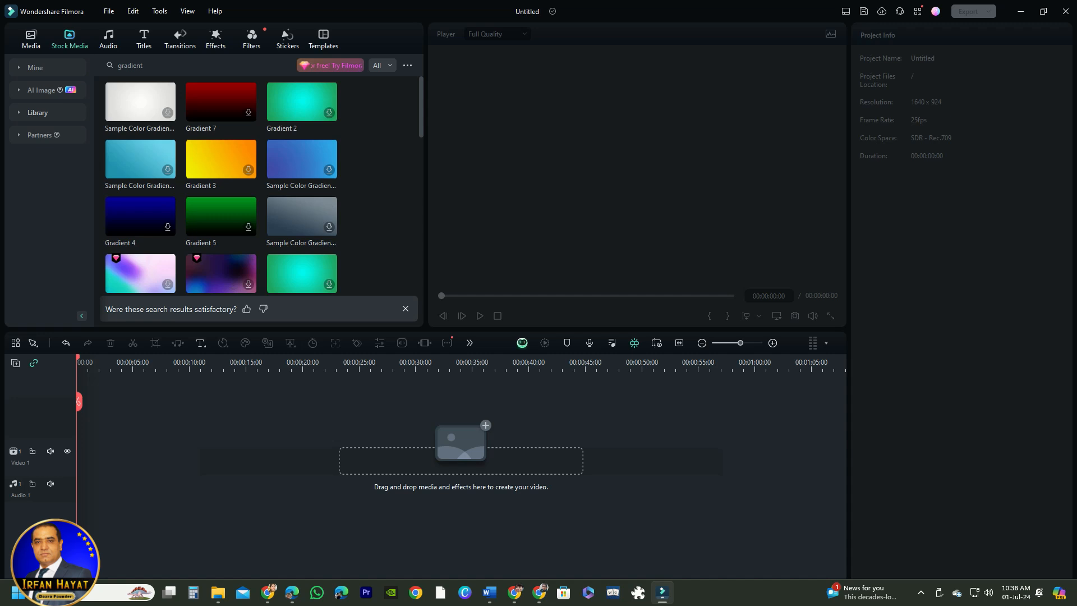
scroll(221, 197, down, 3)
scroll(221, 185, up, 1)
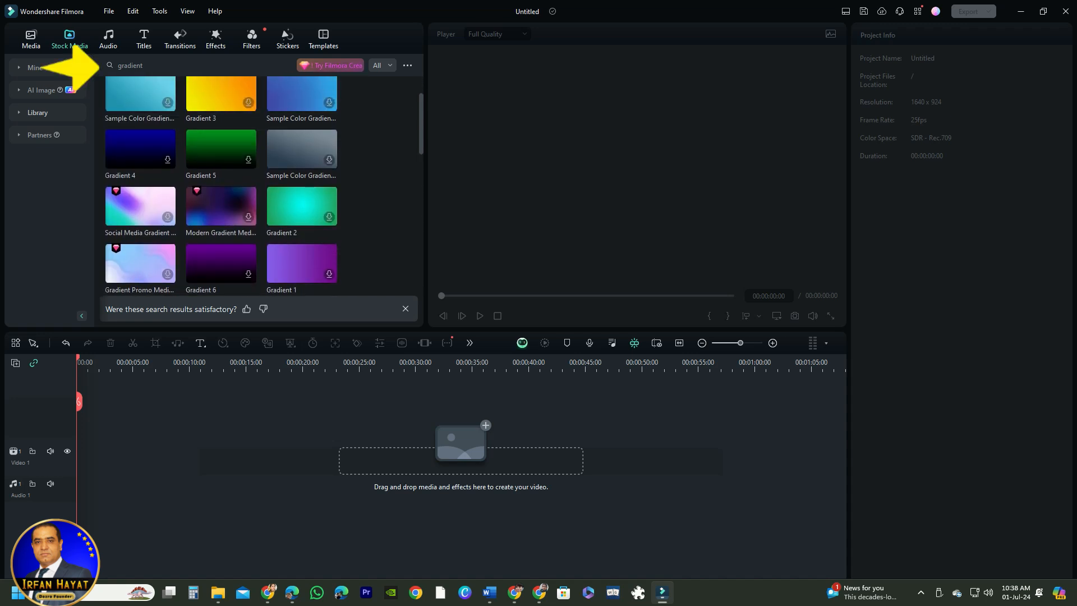
scroll(221, 185, down, 1)
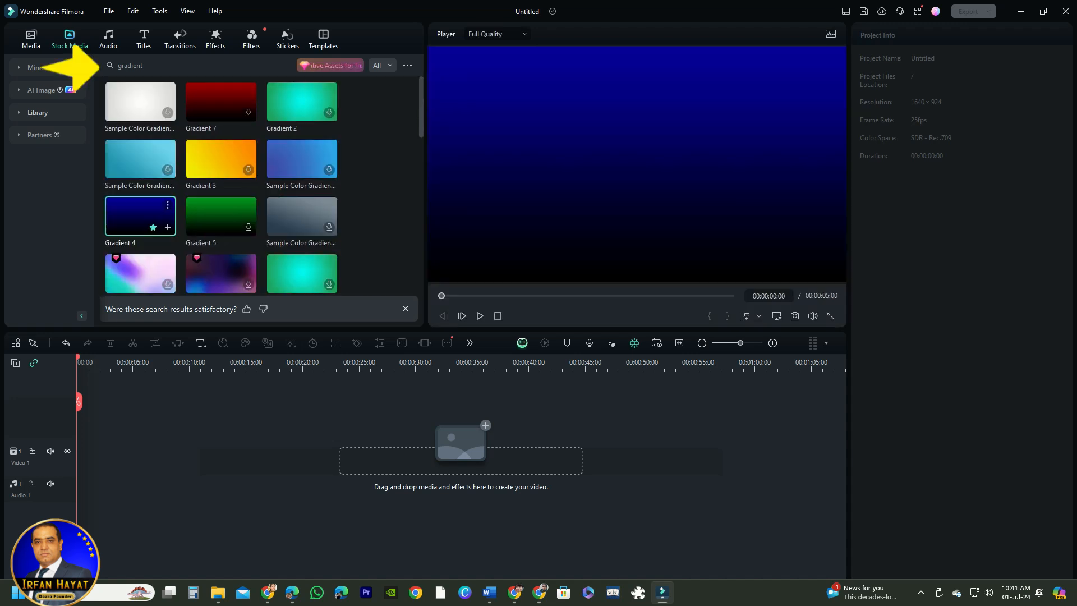
drag(140, 216, 263, 457)
Step: Add a quick text title in the upper middle of the frame reading "BRAND NAME"
mouse_move(200, 343)
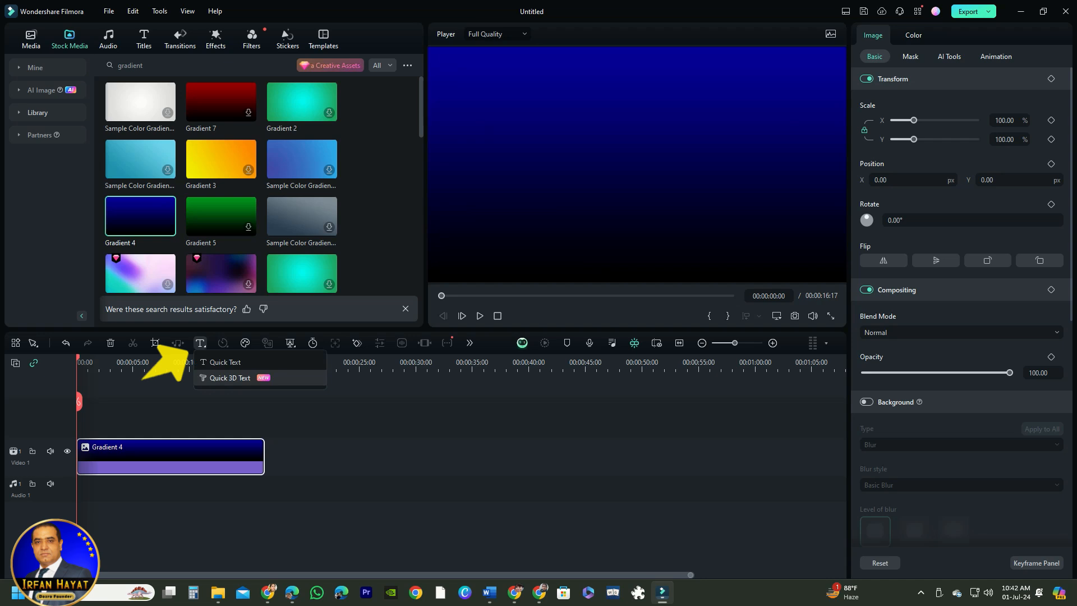
click(225, 363)
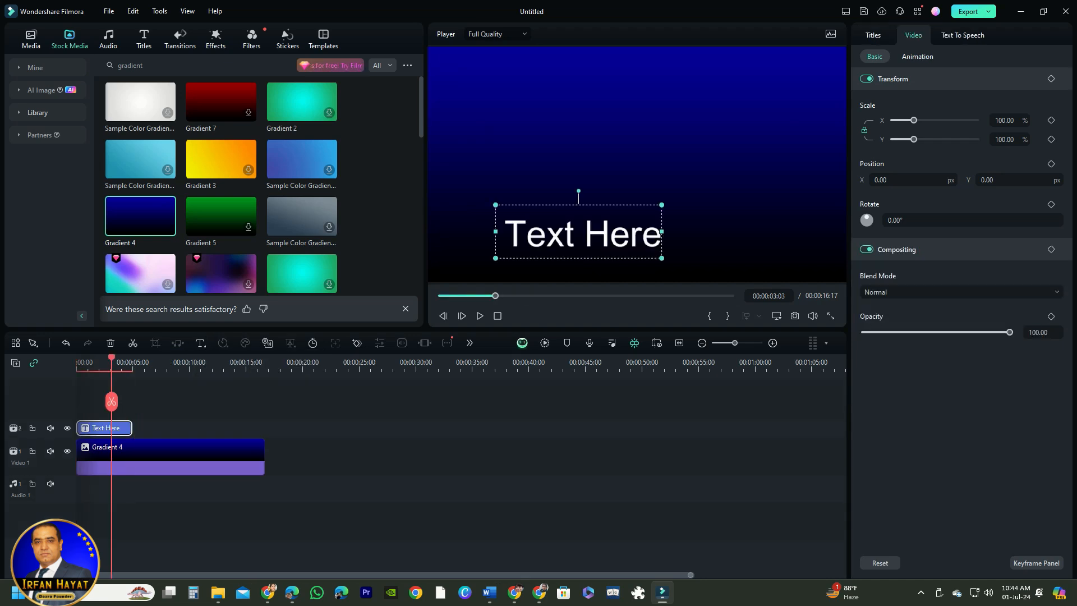
drag(556, 224, 637, 108)
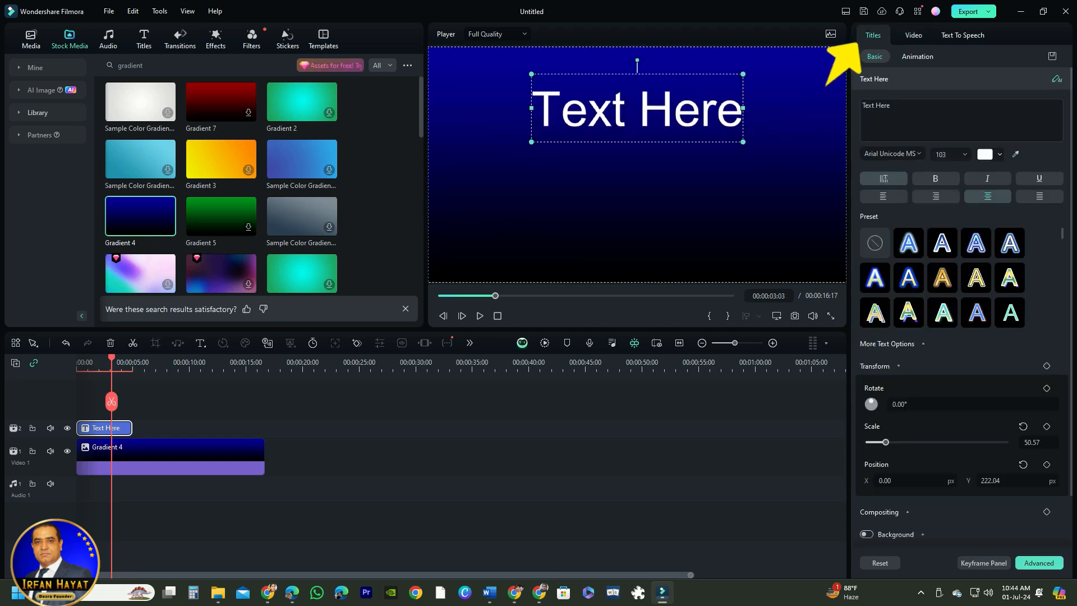
key(ctrl+a)
key(BackSpace)
text(BRAN)
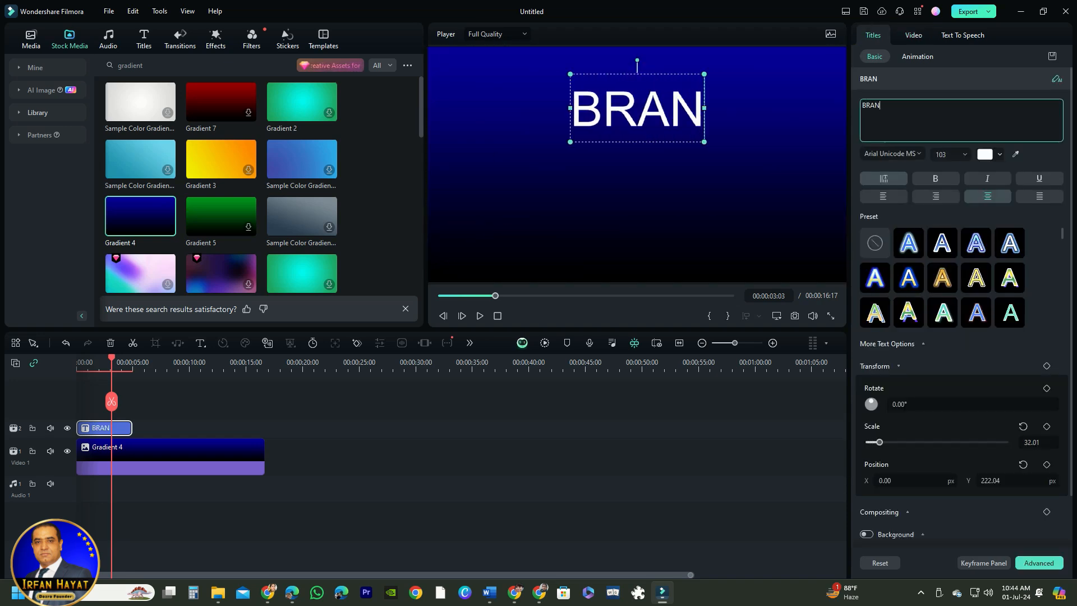
text(D NAME)
Step: Set the title's font to Barlow Bold and apply a multicoloured, outlined text preset
click(892, 153)
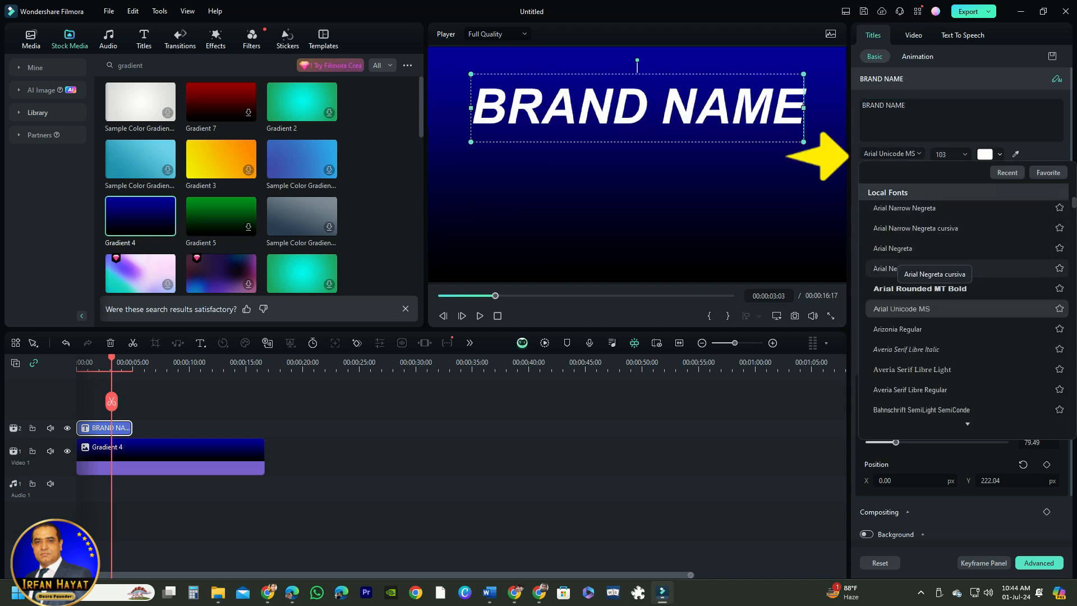
scroll(898, 269, down, 3)
click(904, 386)
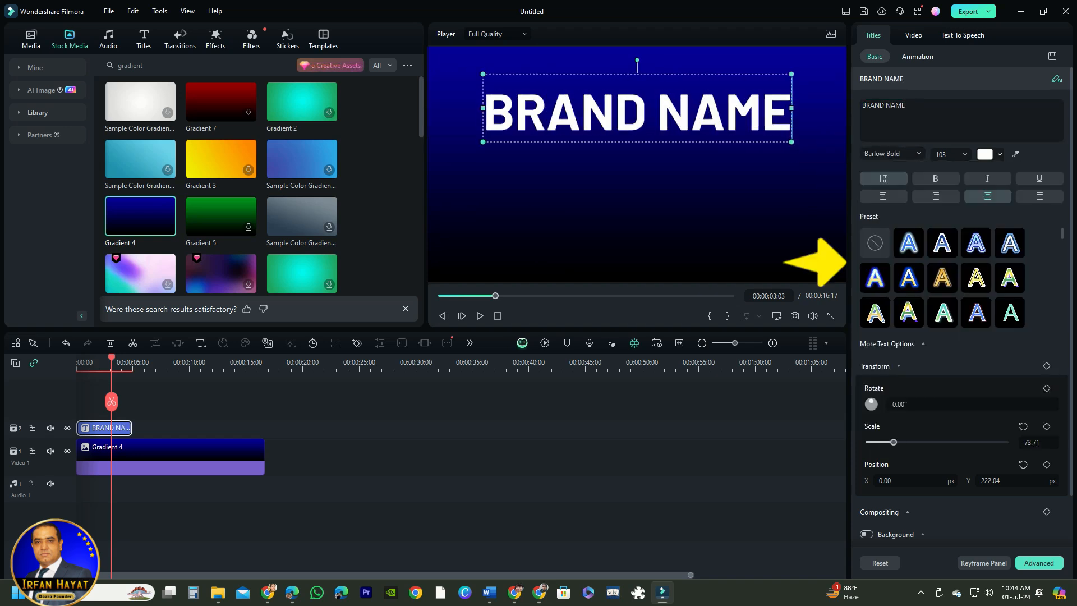
click(943, 278)
click(976, 313)
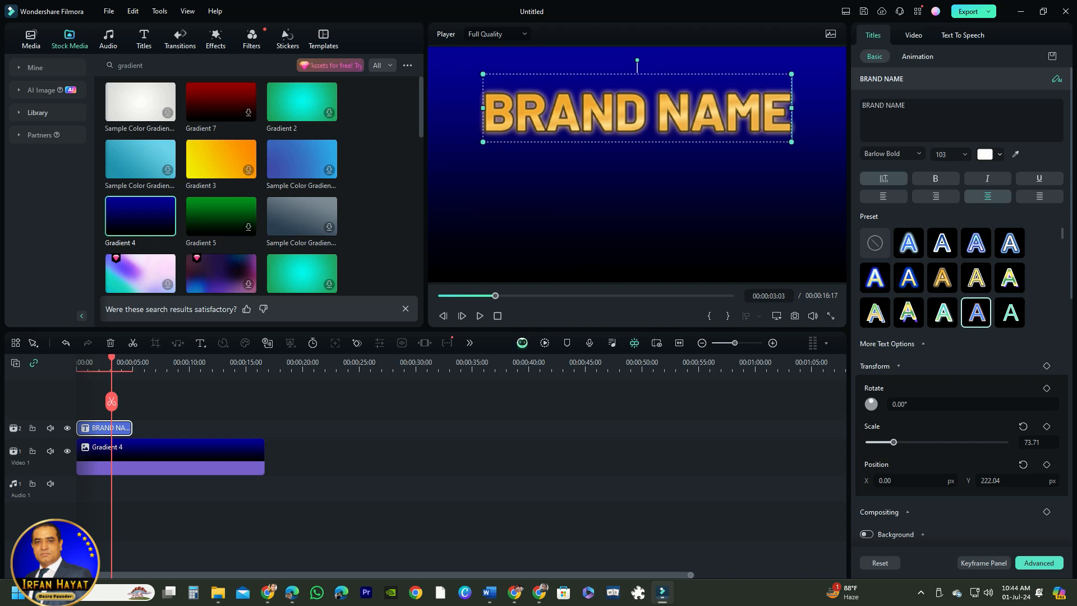
Step: Apply a curved text shape to the BRAND NAME title and adjust the size of its arc in the preview
scroll(976, 313, down, 9)
scroll(844, 193, down, 4)
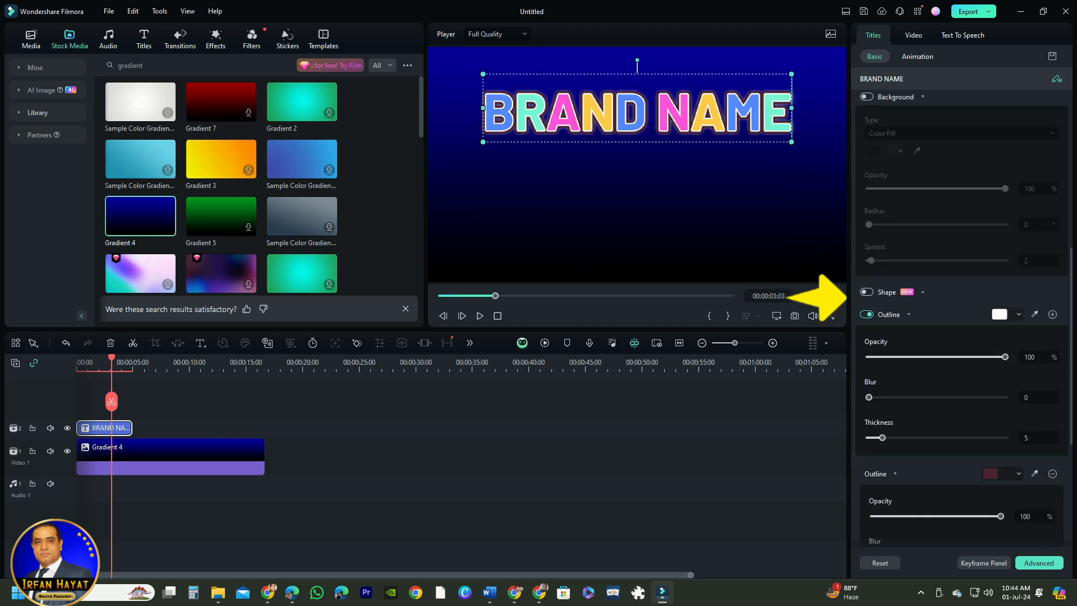
scroll(963, 322, down, 2)
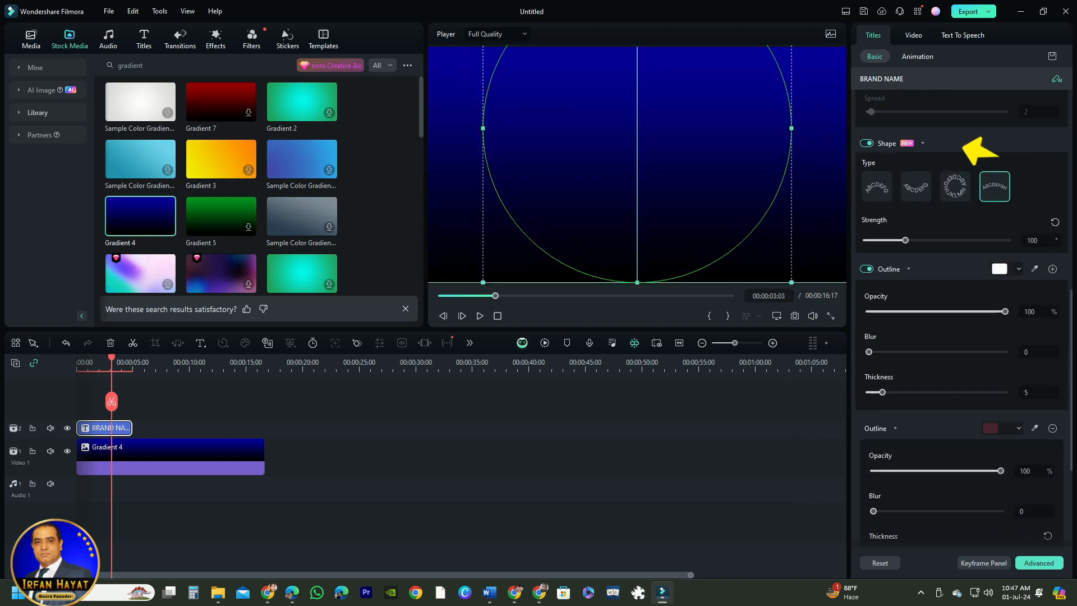
drag(638, 282, 637, 128)
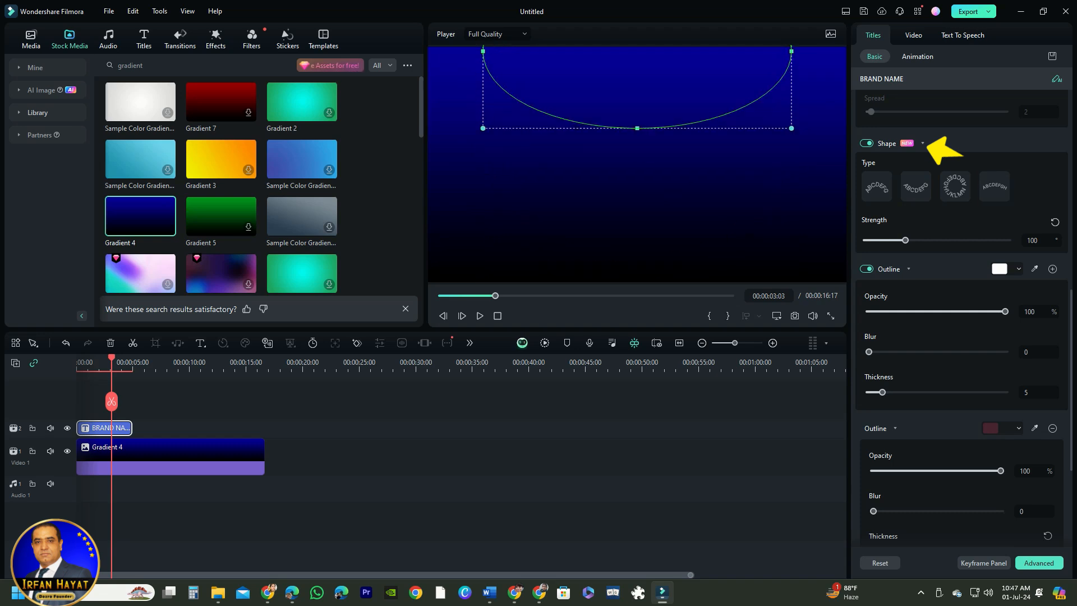
drag(637, 87, 637, 216)
drag(792, 257, 619, 240)
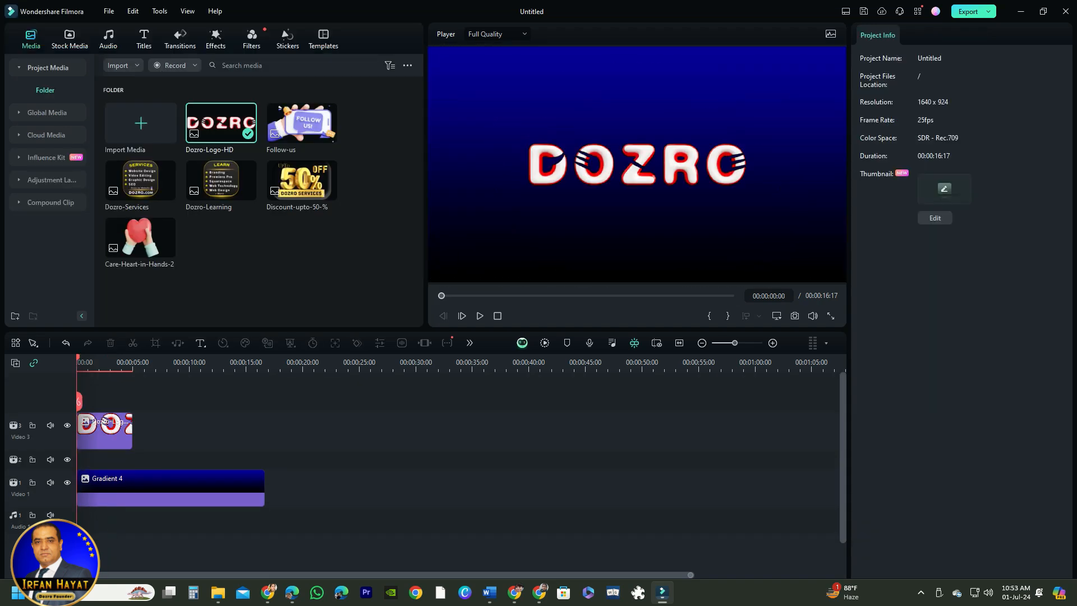
Step: Move the Dozro logo to the top centre of the frame, at about X 0, Y 339 px
click(105, 420)
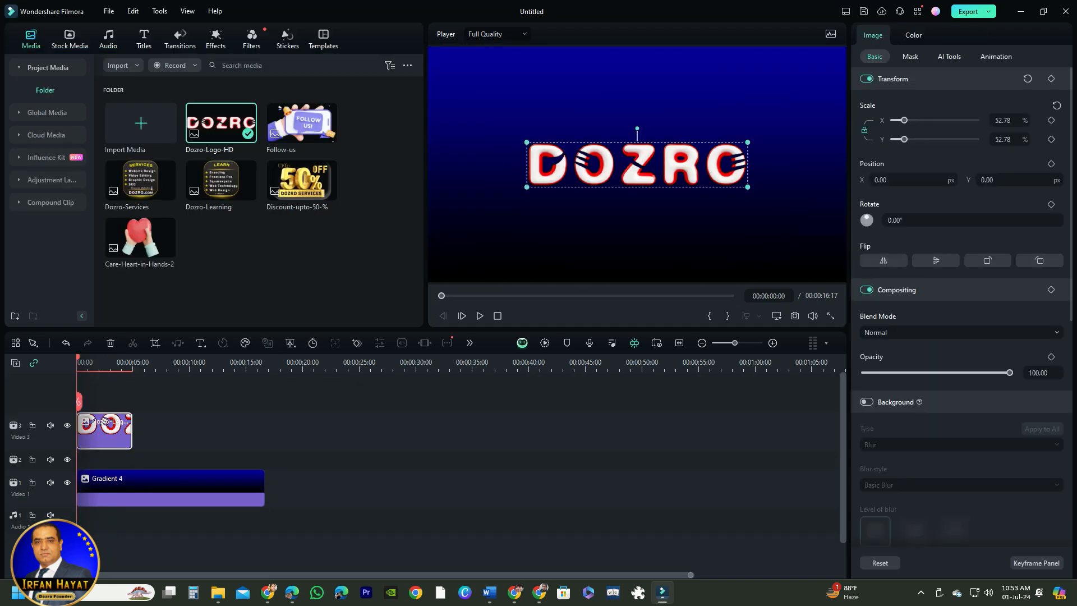
drag(637, 164, 637, 85)
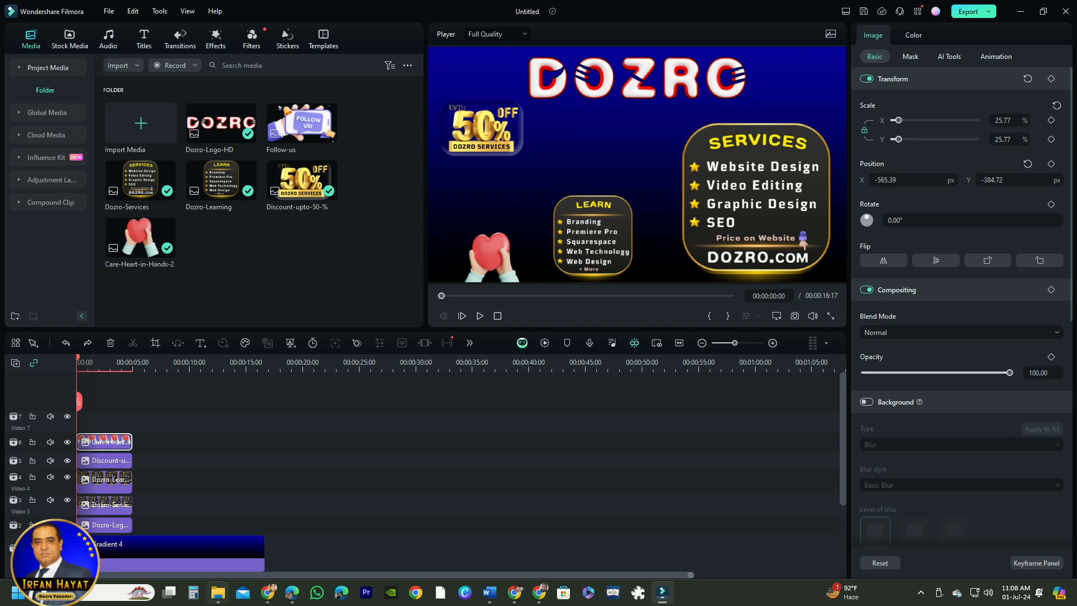
Step: Import the Facebook cover safe-area template image from the Temporary folder and place it on the Video 7 track
key(alt+Tab)
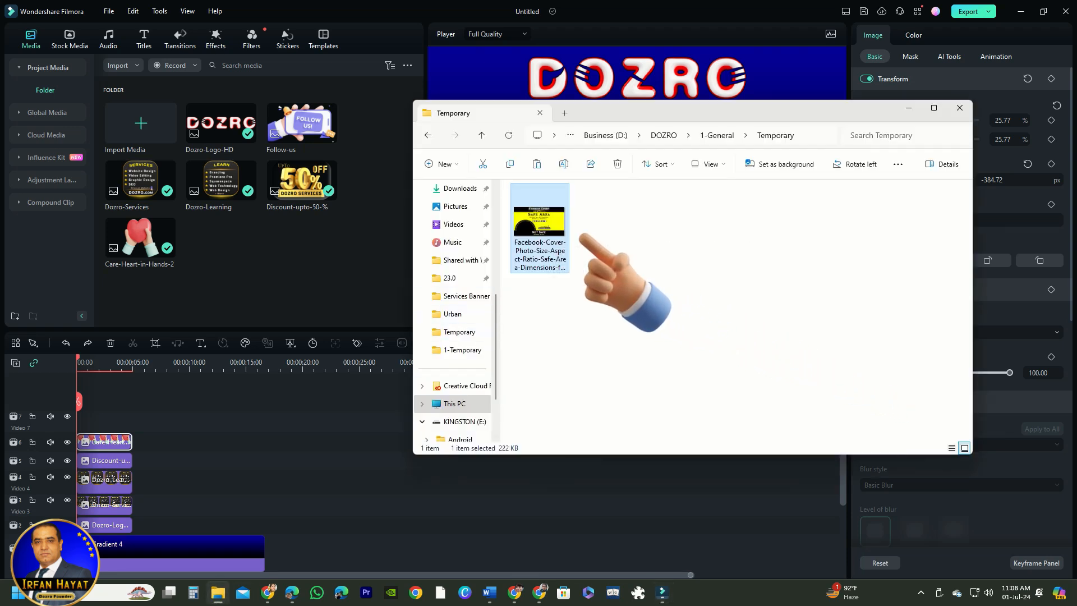
drag(539, 224, 247, 279)
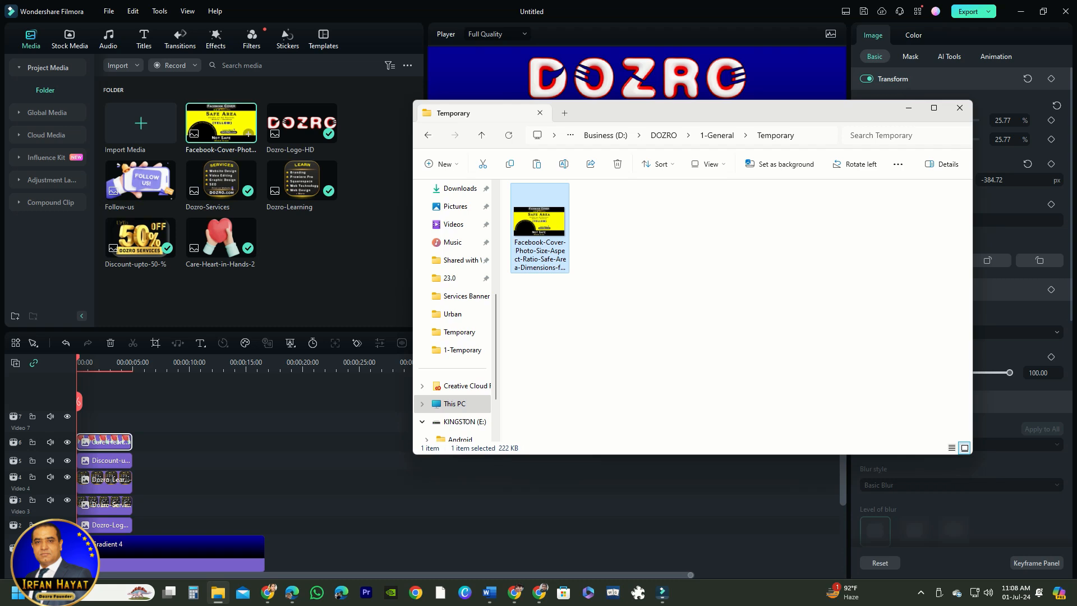
drag(221, 122, 84, 427)
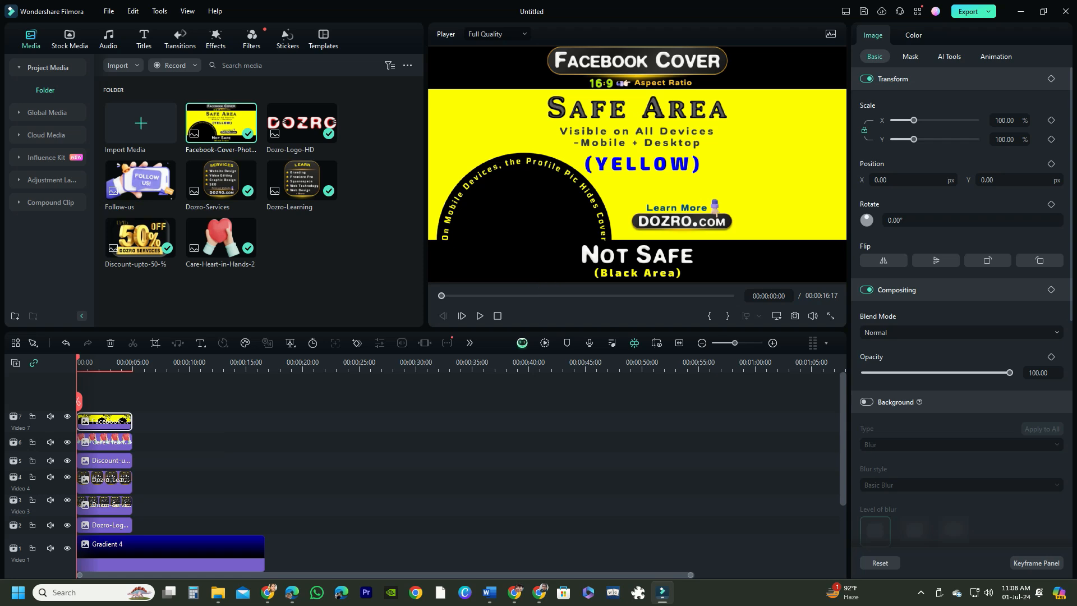
Step: Shift the overlay clips up one track and move the safe-area template down to Video 2, just above the gradient
drag(141, 413, 112, 529)
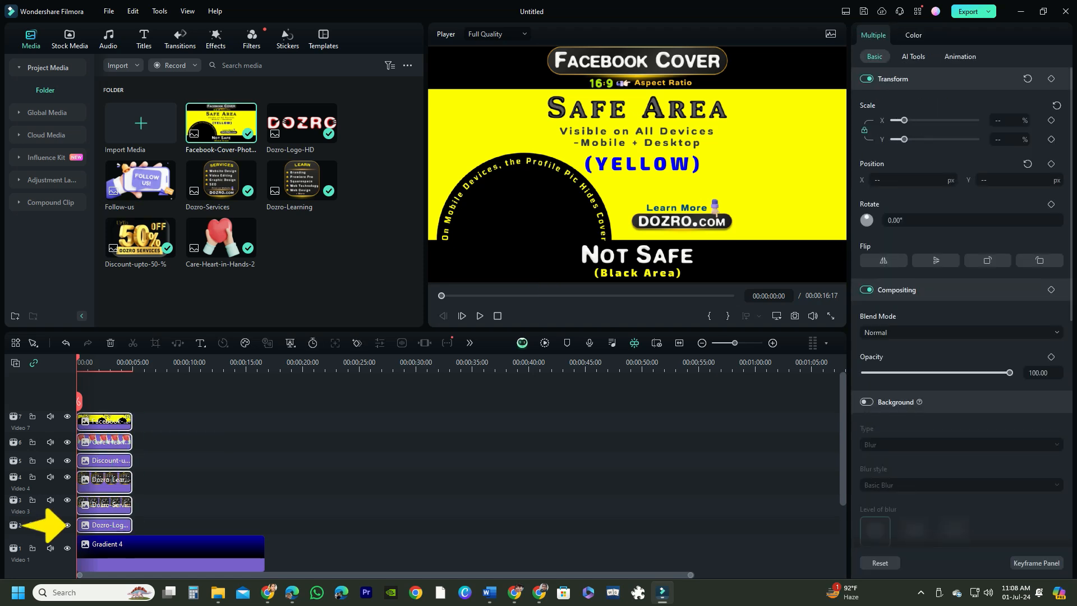
drag(106, 484, 106, 468)
drag(95, 401, 95, 535)
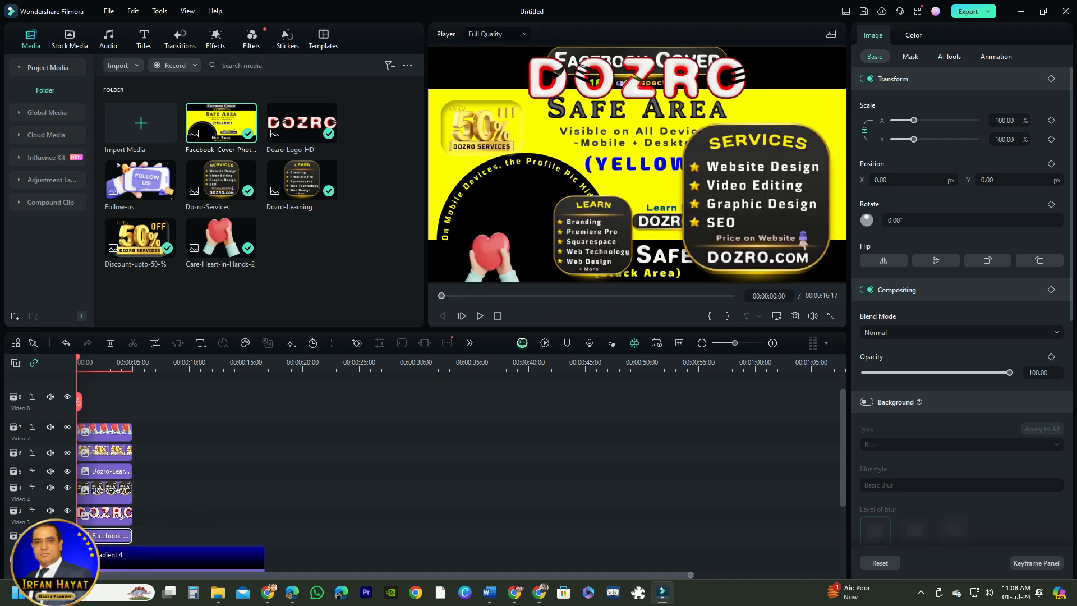
Step: Move the Dozro logo down into the template's yellow safe area, to about X 33, Y 204 px
click(107, 494)
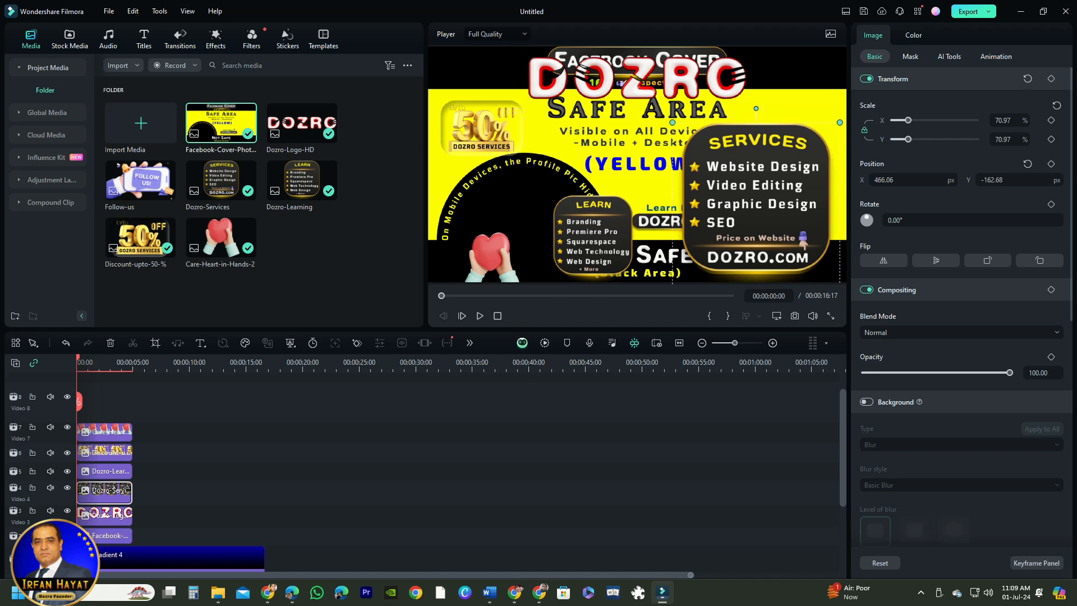
click(107, 516)
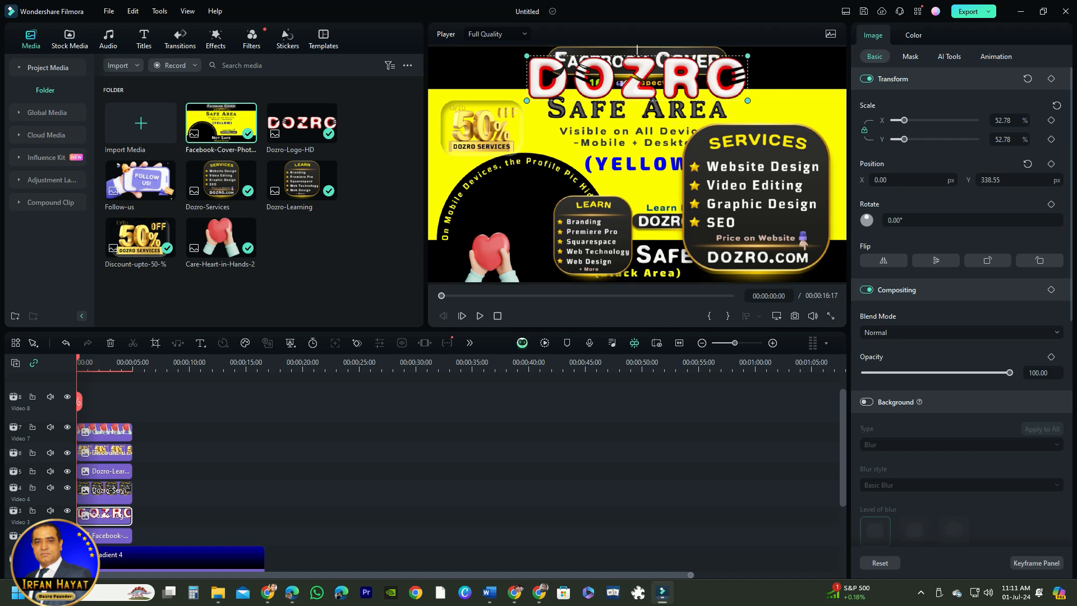
drag(658, 82, 668, 117)
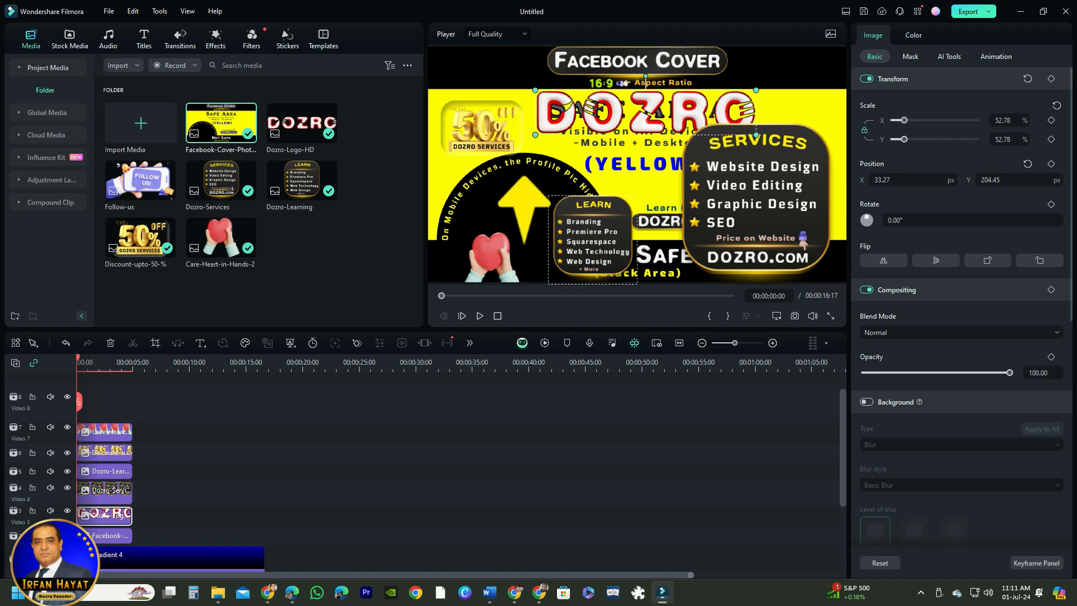
Step: Move the Learn card up beside the Services card and enlarge the Follow Us graphic to about 40% scale
drag(589, 239, 642, 199)
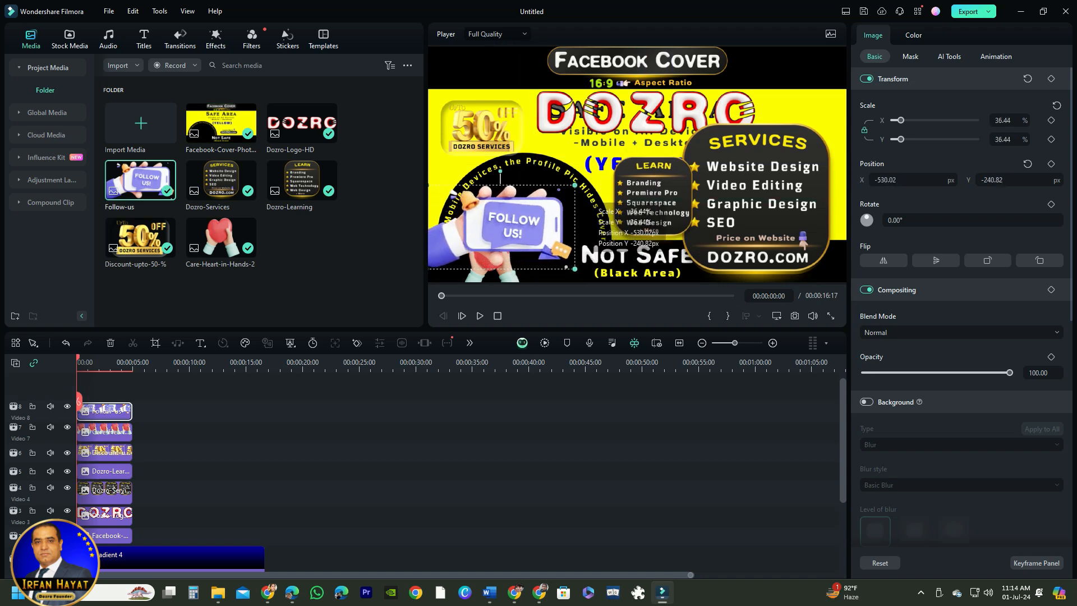
drag(575, 185, 594, 175)
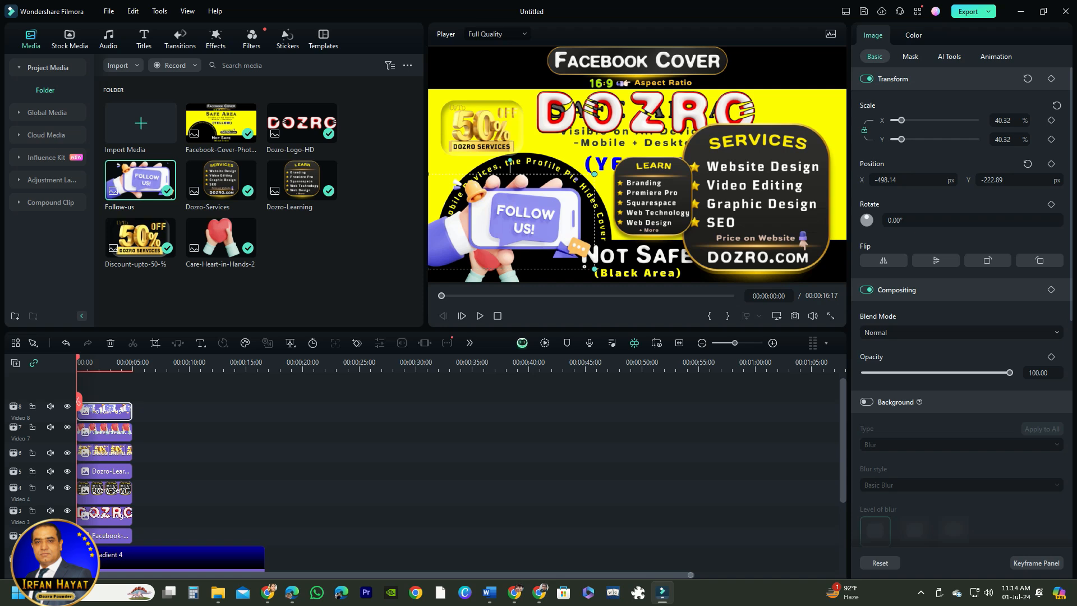
Step: Shrink the heart-in-hands image to about 14% scale and place it below the Follow Us phone at about X -412, Y -418 px
click(493, 275)
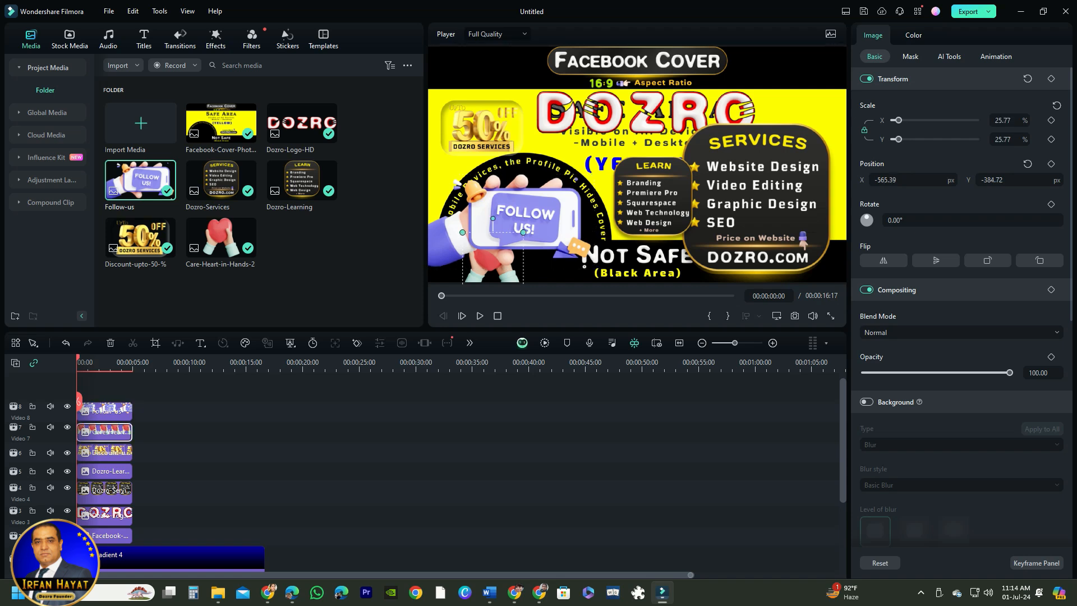
drag(463, 232, 489, 258)
drag(506, 273, 532, 269)
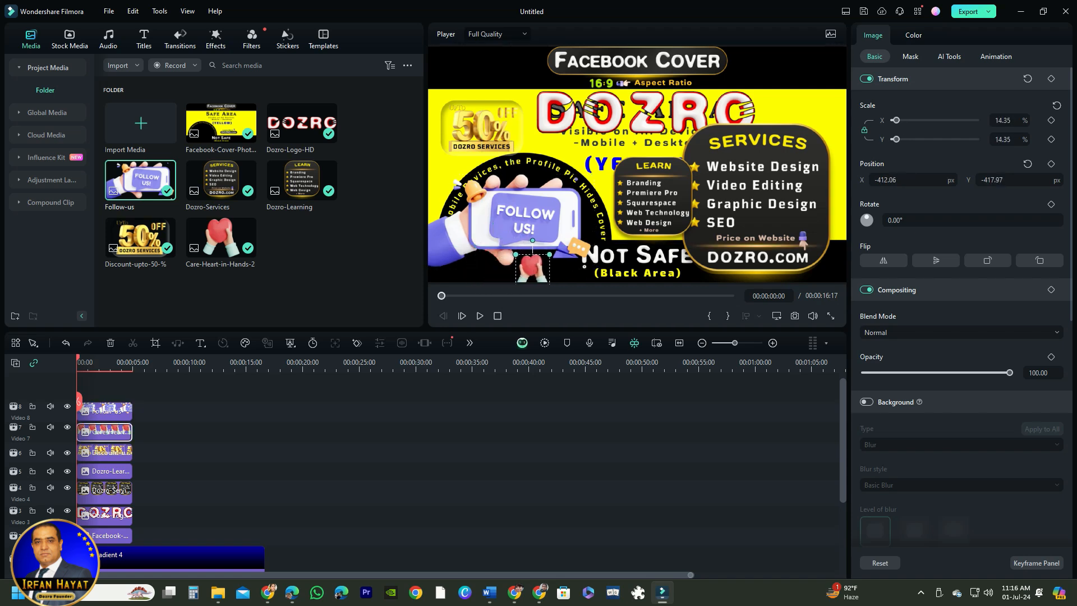
Step: Shrink the Services card and move it up and right so it fits inside the template's yellow safe area
click(734, 268)
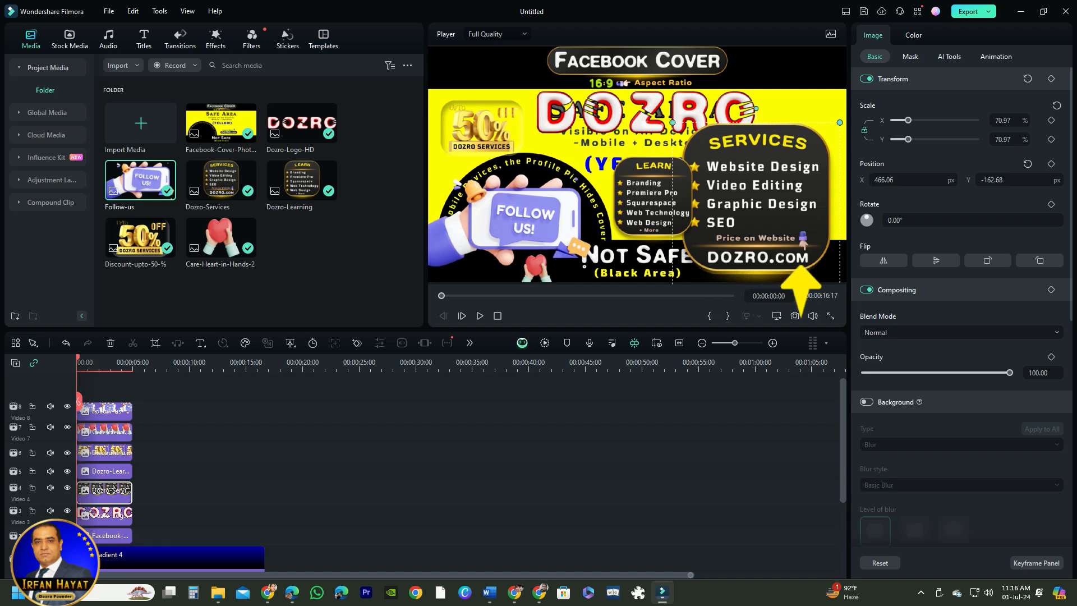
drag(672, 122, 688, 137)
drag(791, 205, 819, 188)
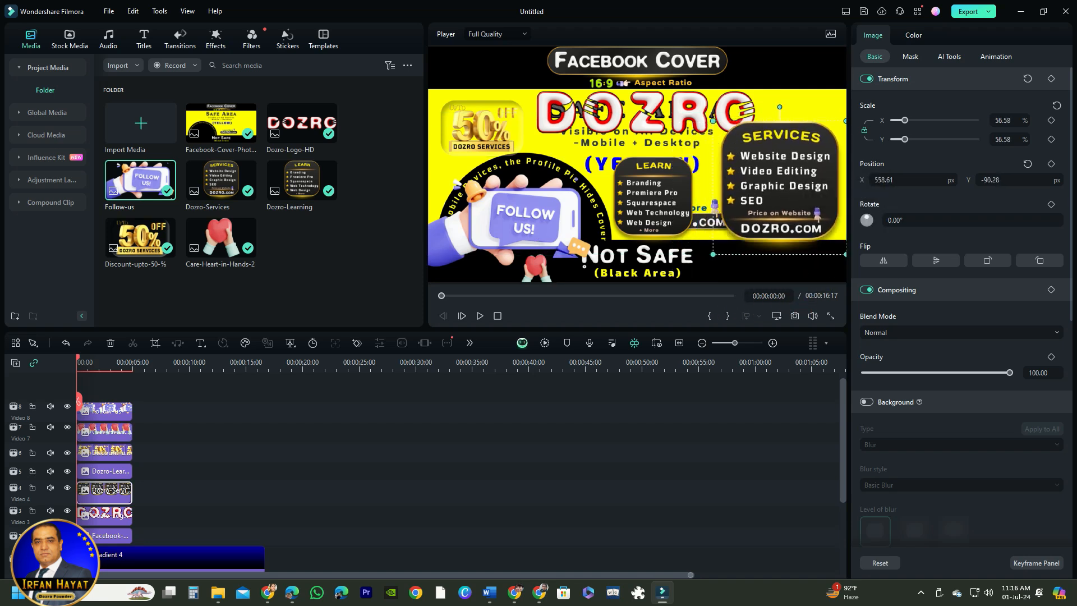
drag(715, 251, 722, 245)
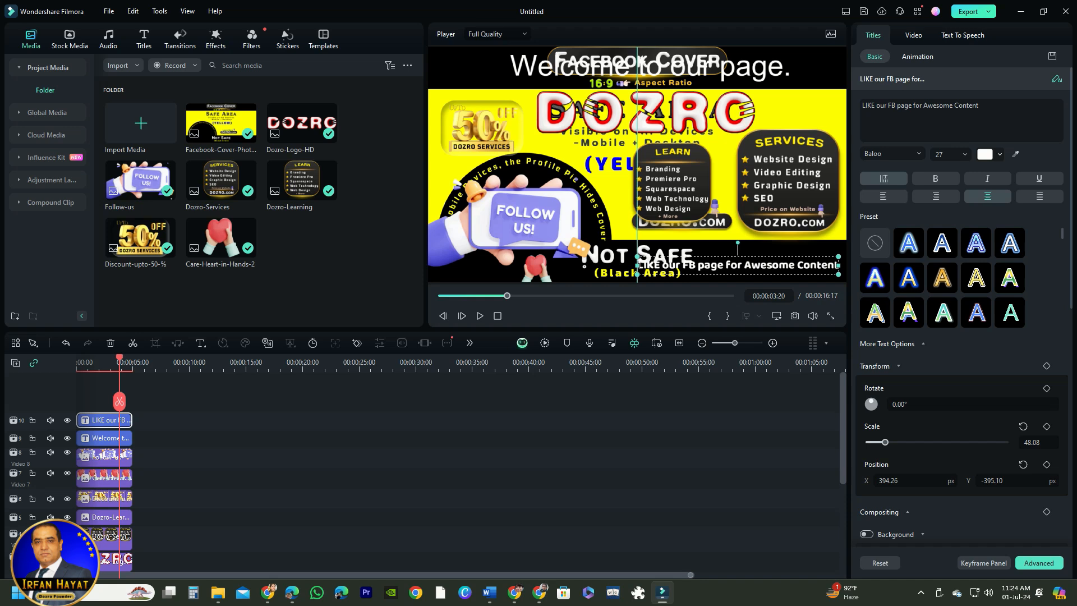
Step: Resize the "LIKE our FB page for Awesome Content" title in the black area below the Services card
drag(637, 256, 650, 258)
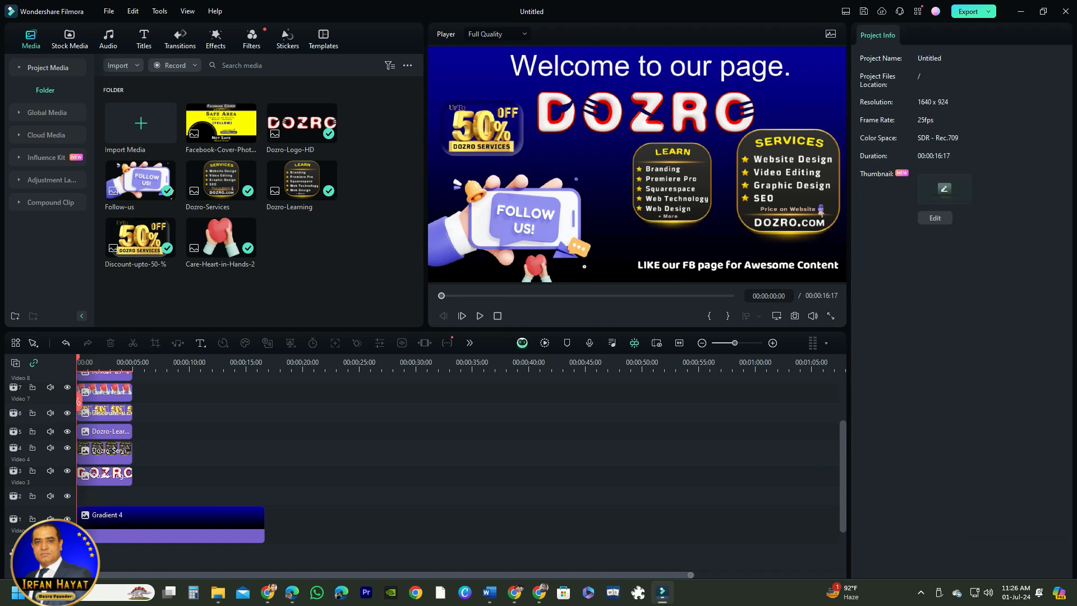
Step: Start a snapshot of the cover frame at 00:00:00:00 and open its image format choices
click(168, 525)
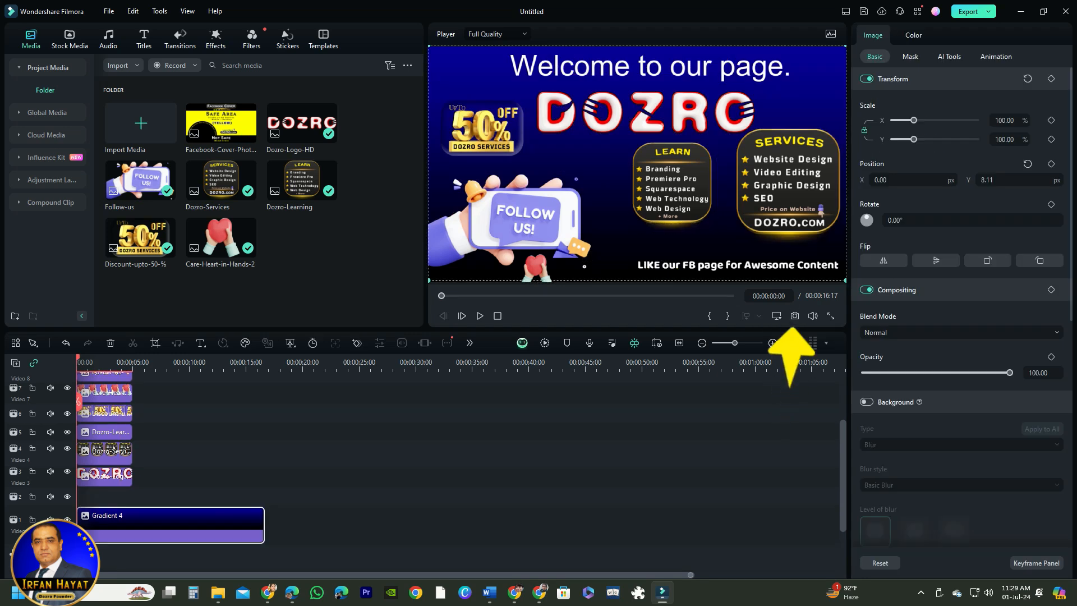
click(795, 316)
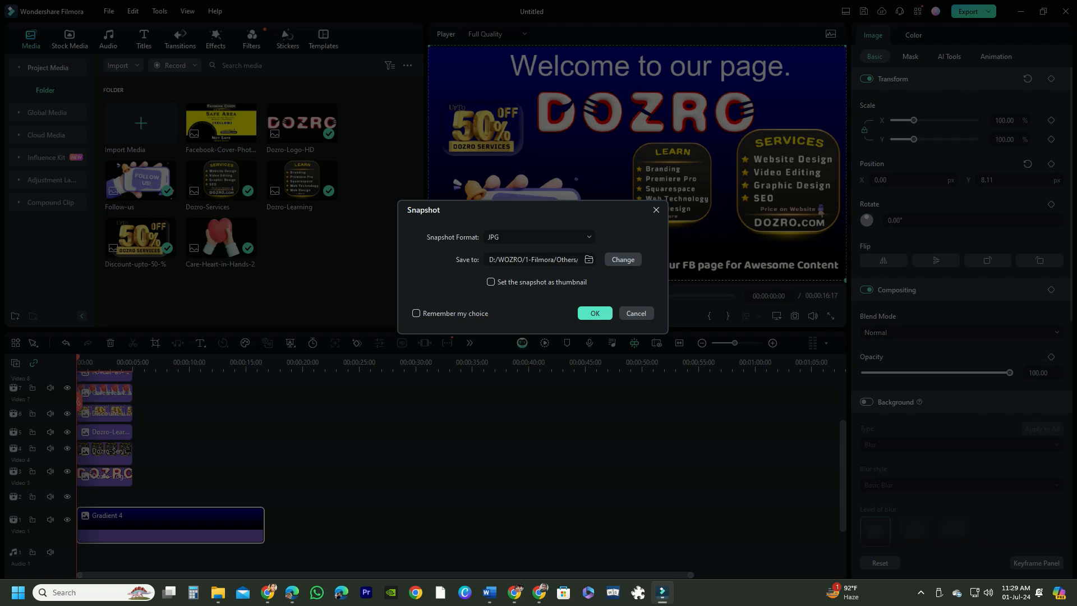
click(561, 237)
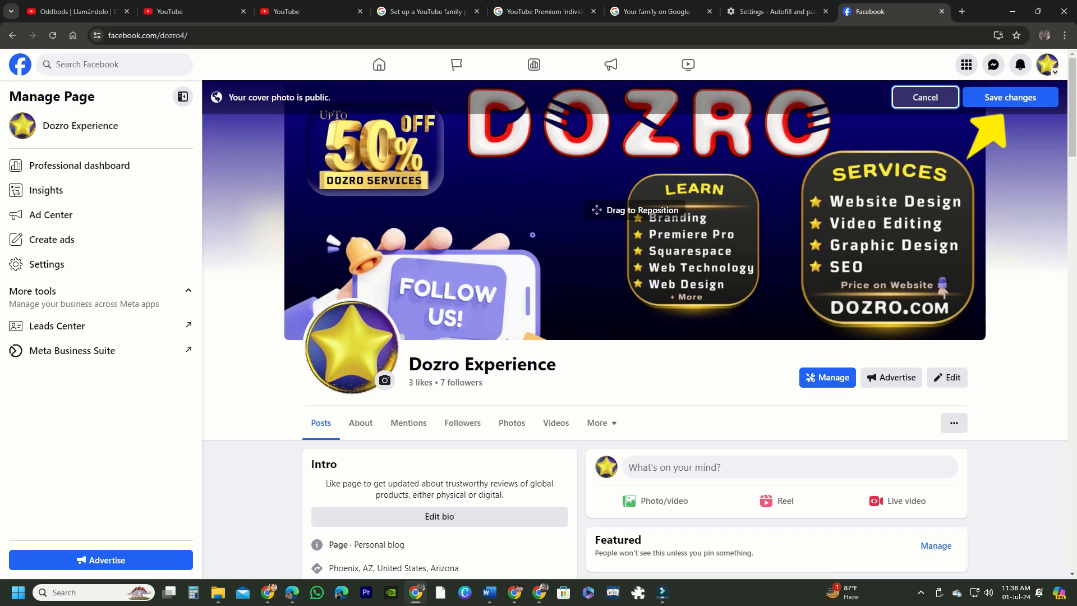
Step: Save the new cover photo on the Dozro Experience page on Facebook
click(1010, 97)
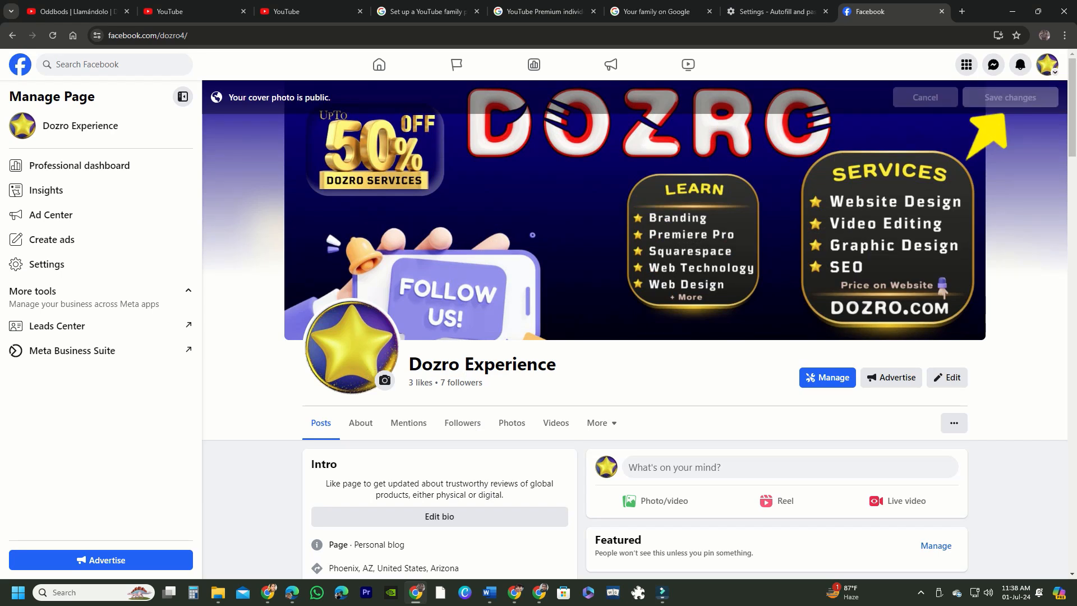